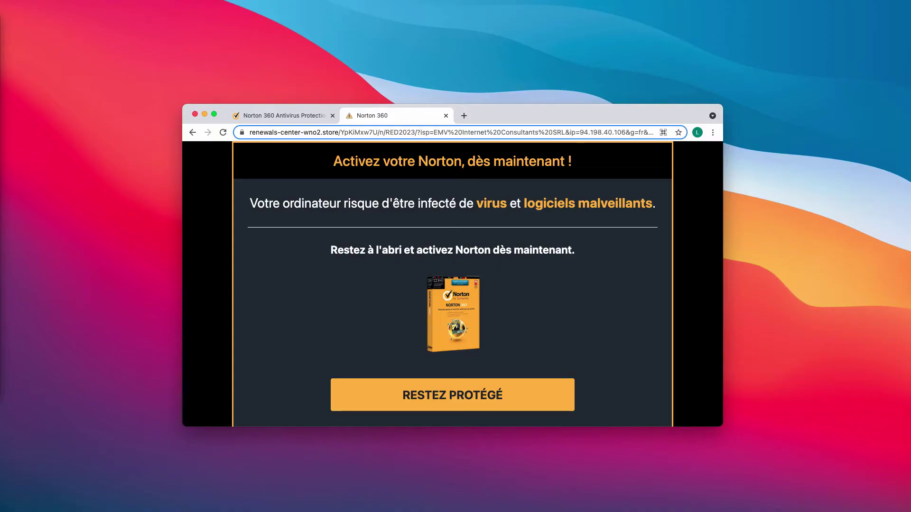
Step: Compare the English and French Norton 360 pages, alternating between them to examine their wording and web addresses
drag(577, 110, 574, 109)
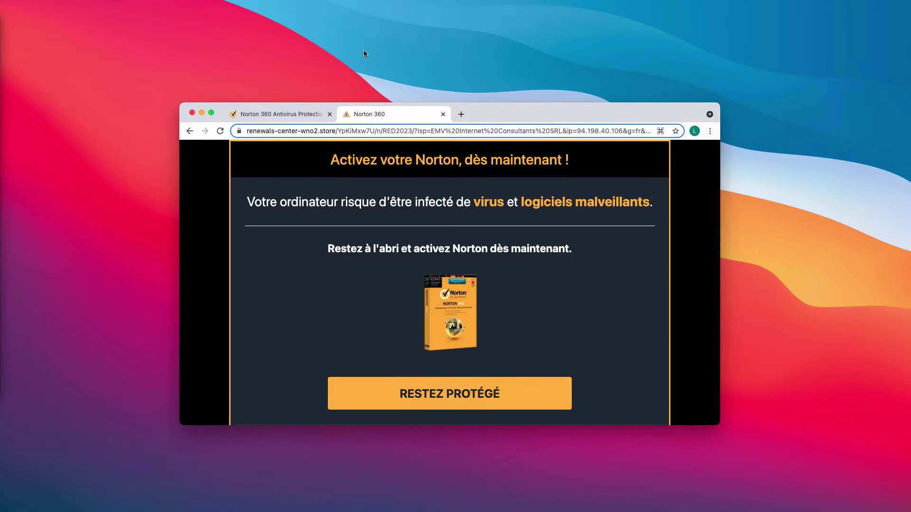
click(261, 114)
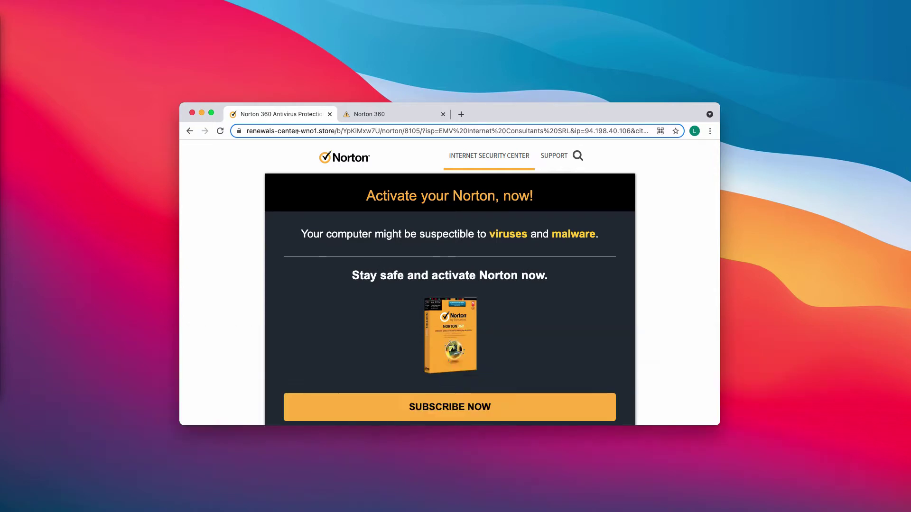
click(349, 115)
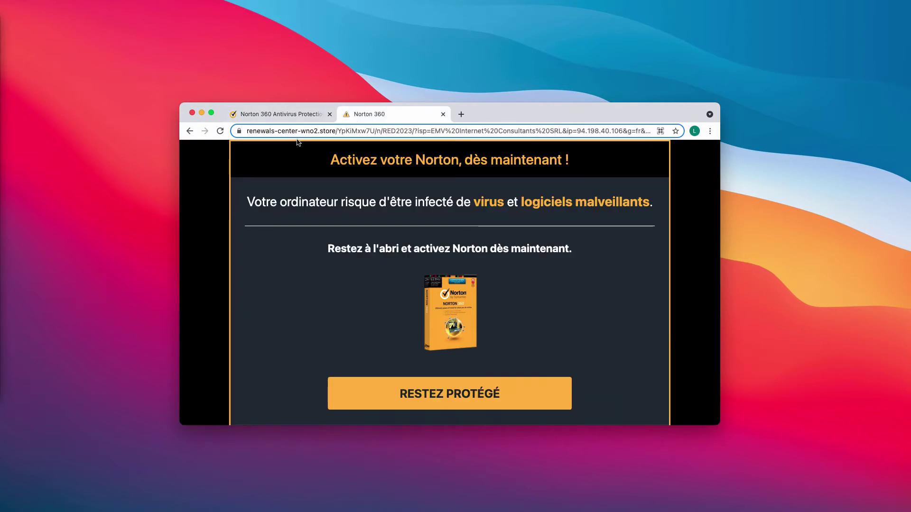
click(309, 118)
click(360, 118)
click(303, 115)
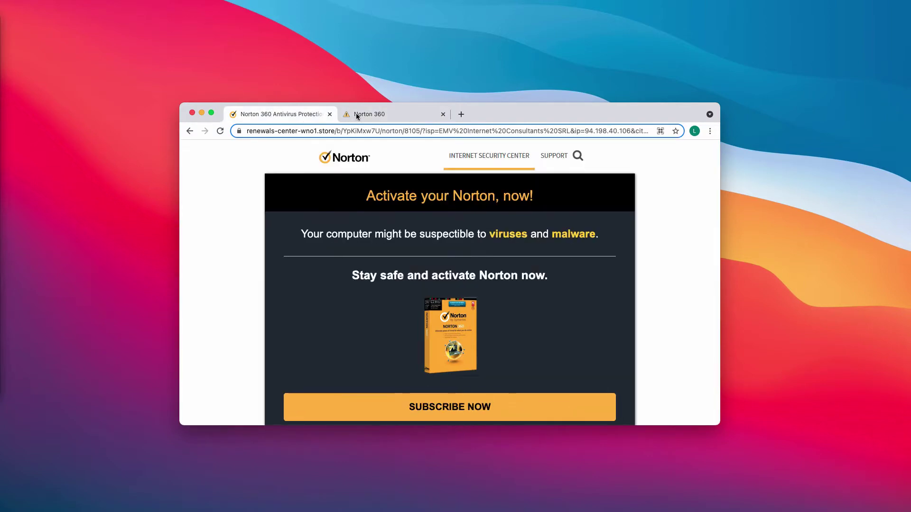
click(360, 114)
click(295, 113)
click(371, 112)
click(267, 112)
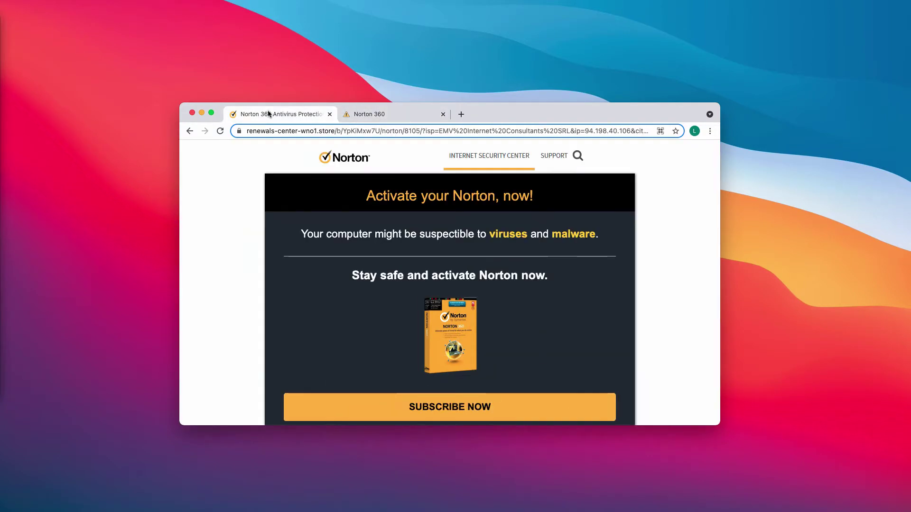
click(365, 115)
click(306, 114)
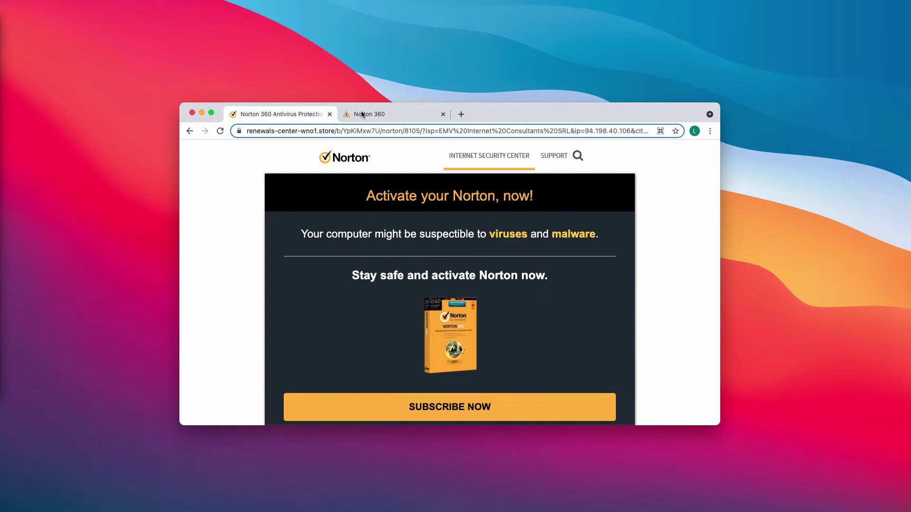
click(357, 114)
click(308, 116)
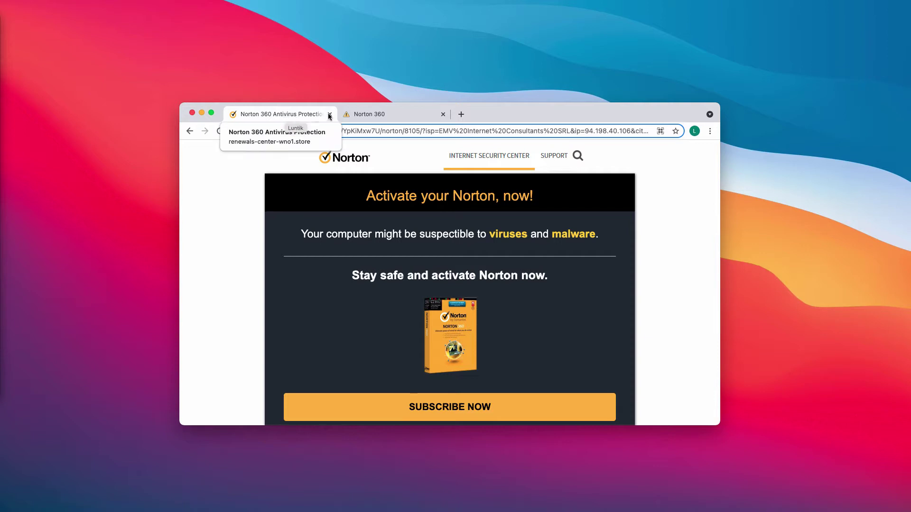
click(346, 115)
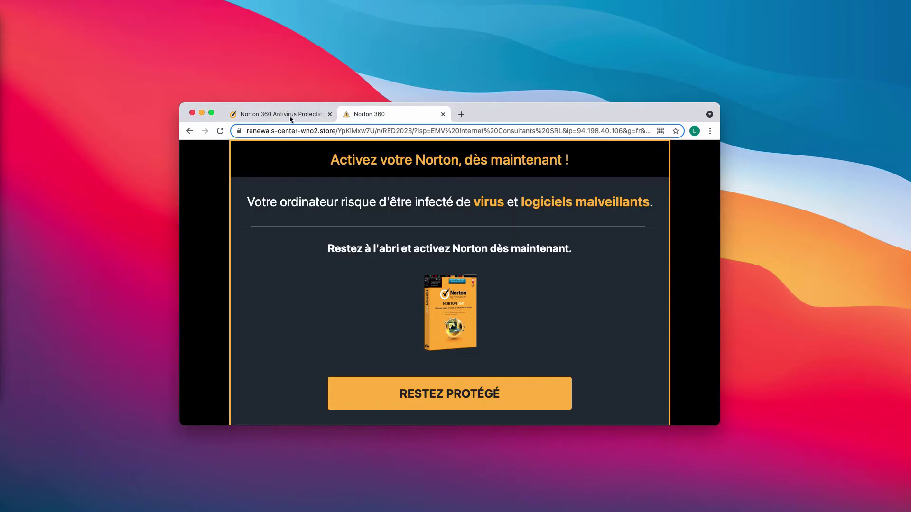
click(289, 116)
click(374, 114)
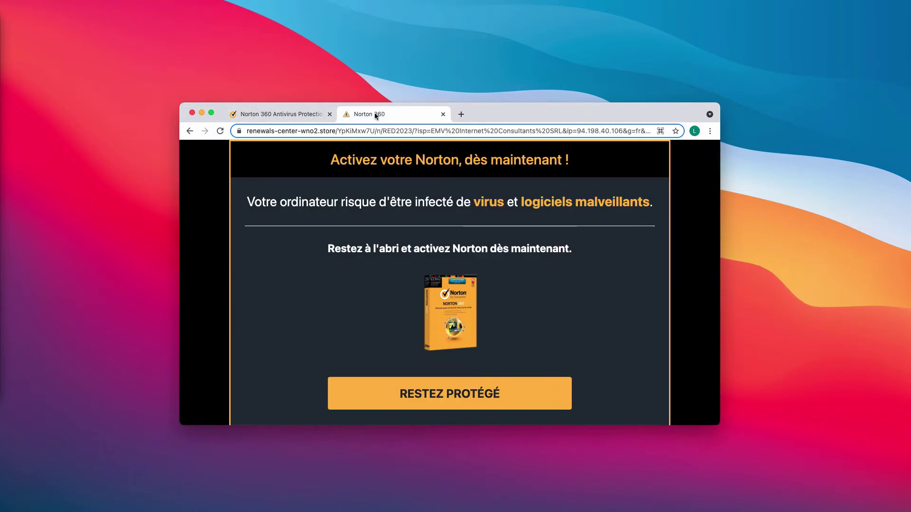
click(300, 114)
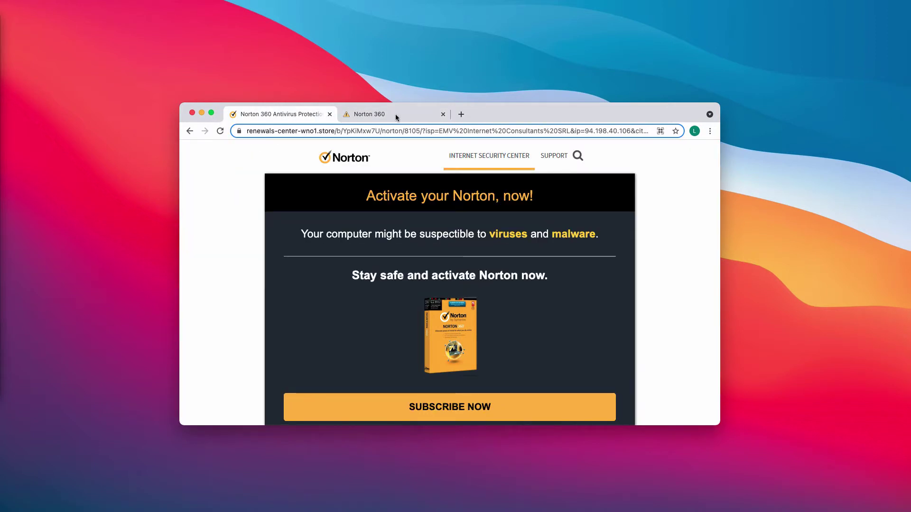
mouse_move(397, 116)
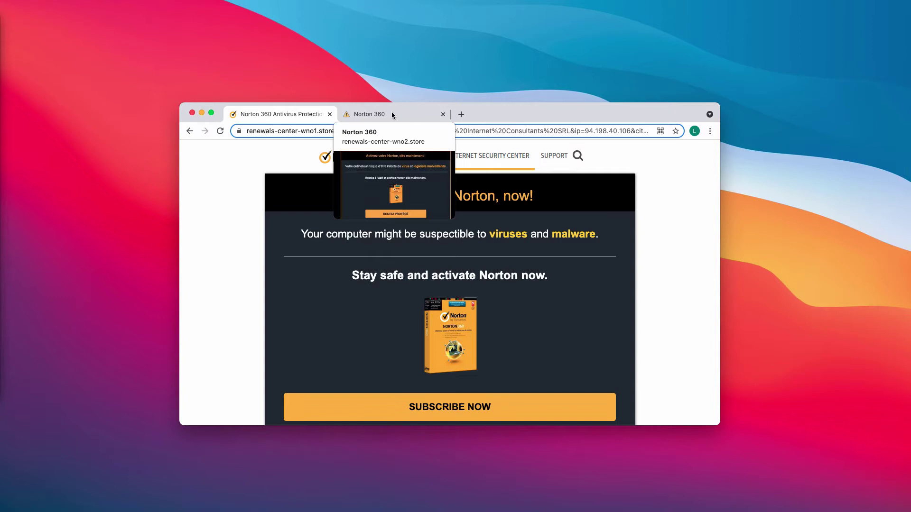
click(391, 112)
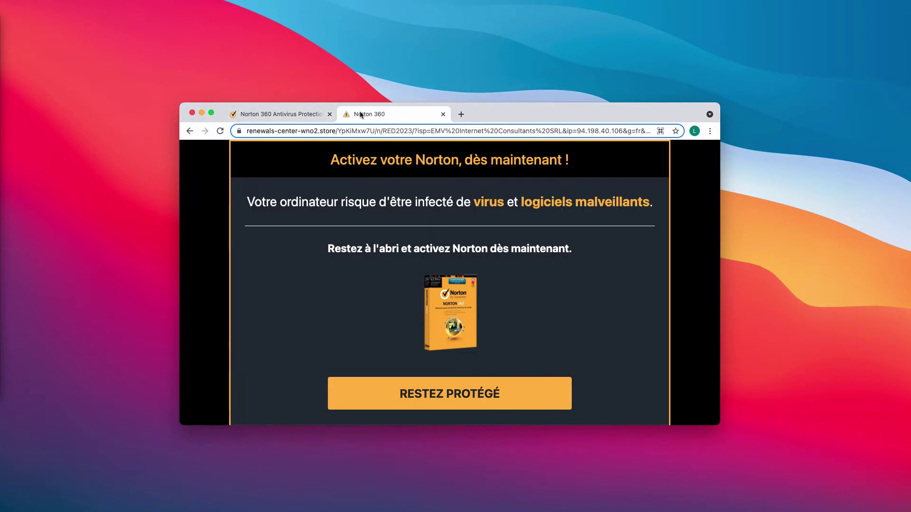
click(281, 116)
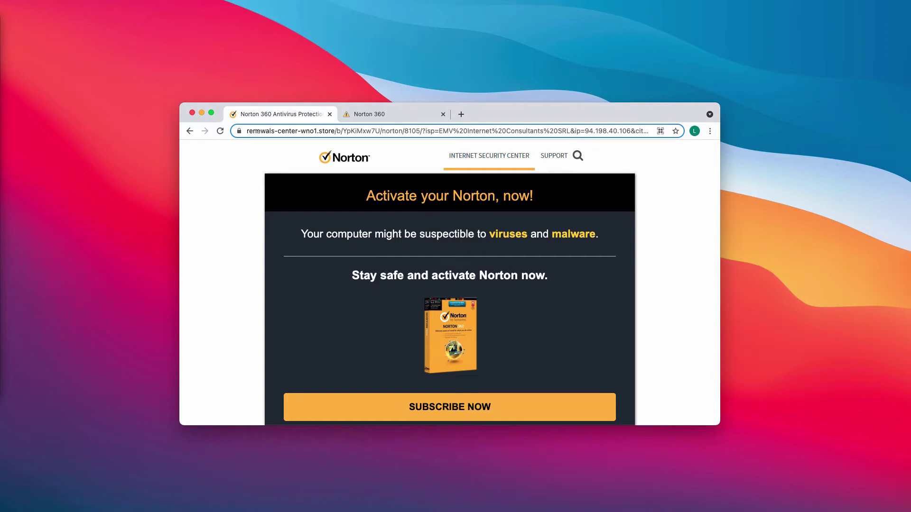
click(373, 119)
click(301, 118)
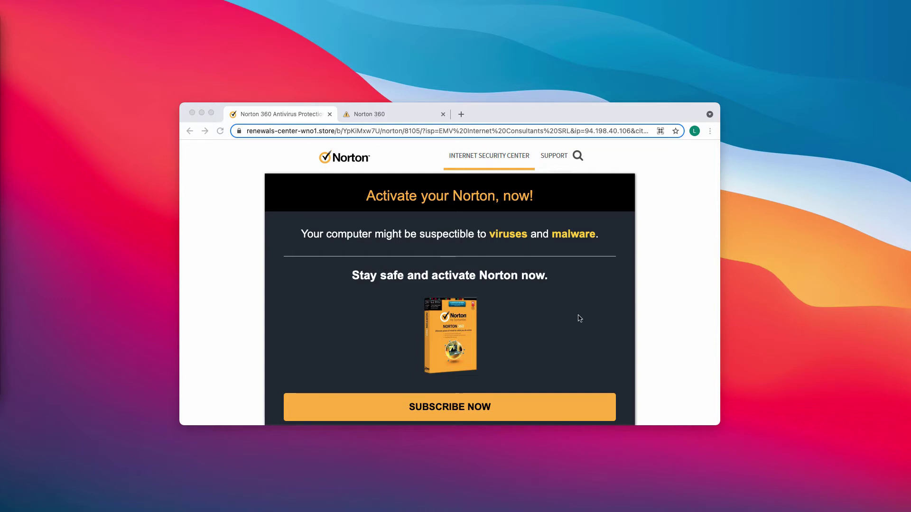
Step: Follow the SUBSCRIBE NOW link on the English Norton page twice to check where it leads, closing each page it opens
click(668, 229)
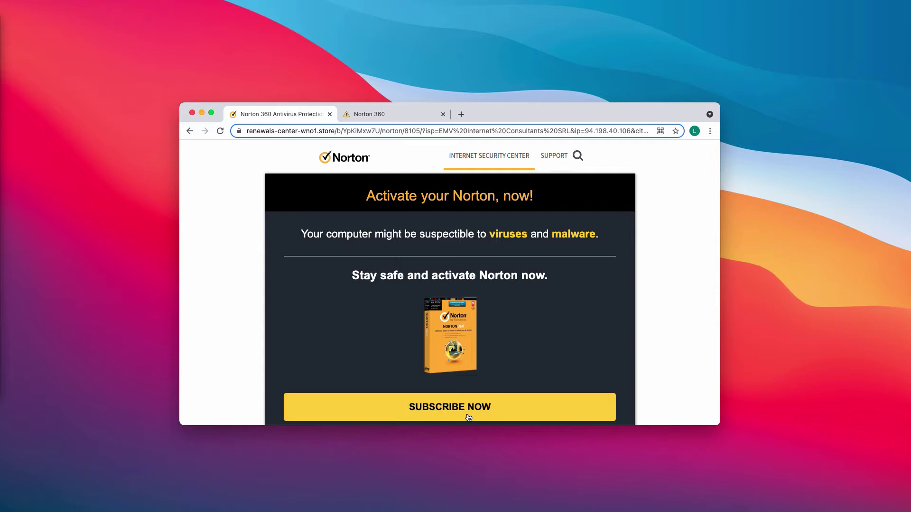
scroll(570, 405, down, 1)
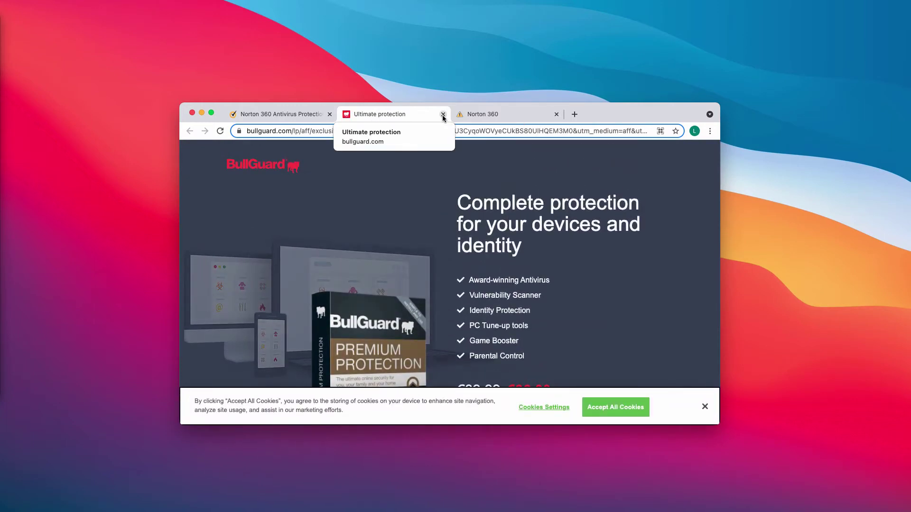
click(443, 114)
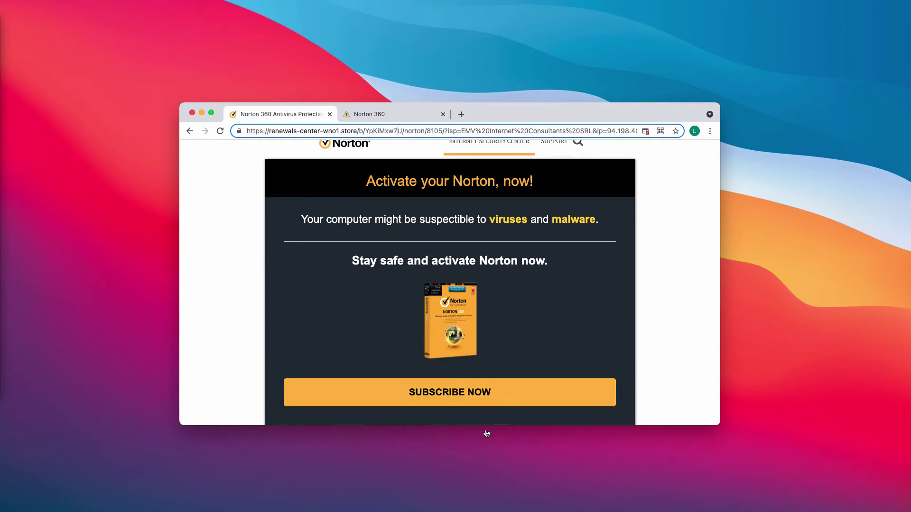
click(486, 392)
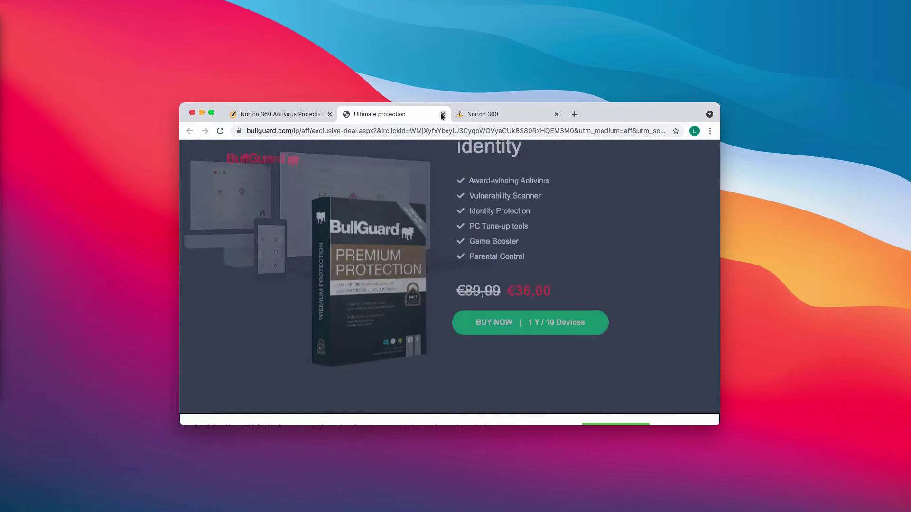
click(443, 114)
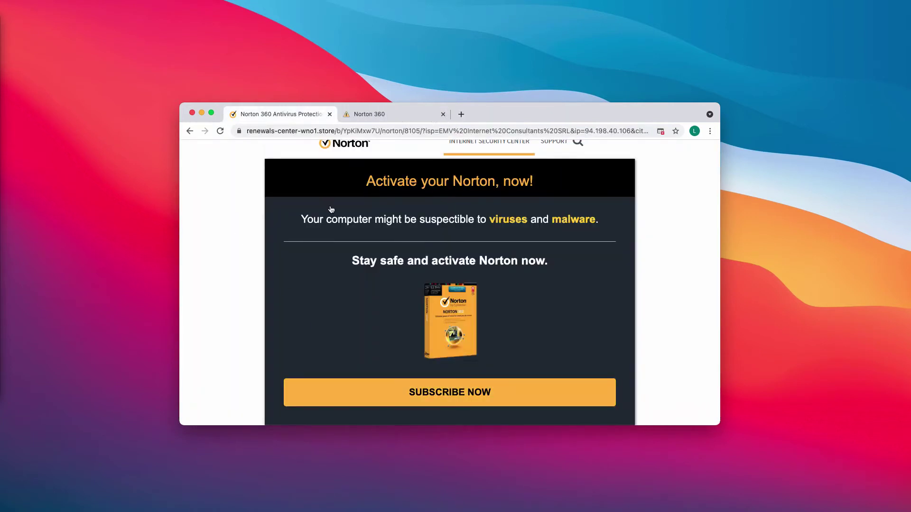
Step: Look through the Applications folder in Finder for suspicious programs and close the Finder window
drag(479, 120, 480, 123)
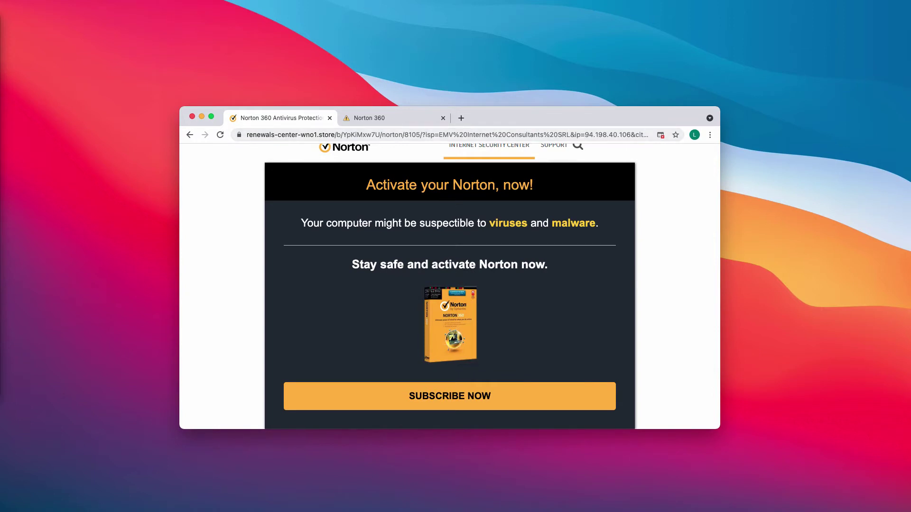
key(alt+super+space)
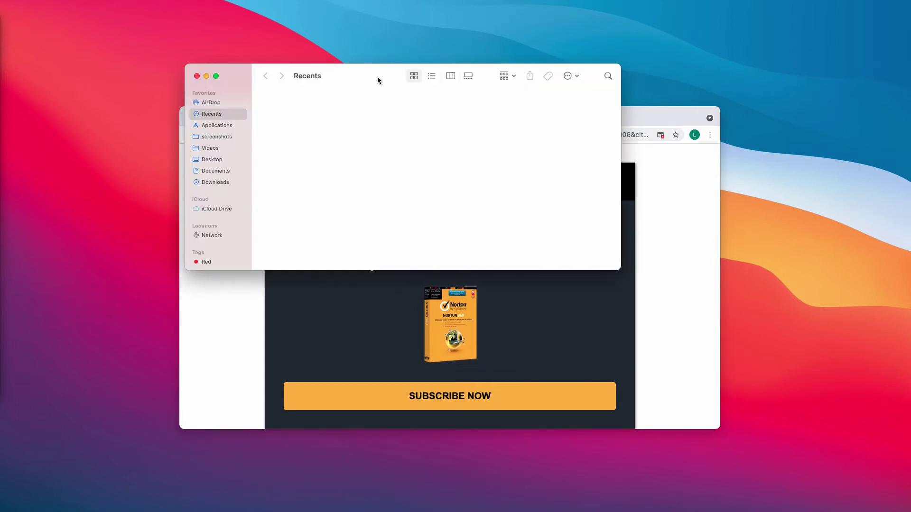
click(274, 227)
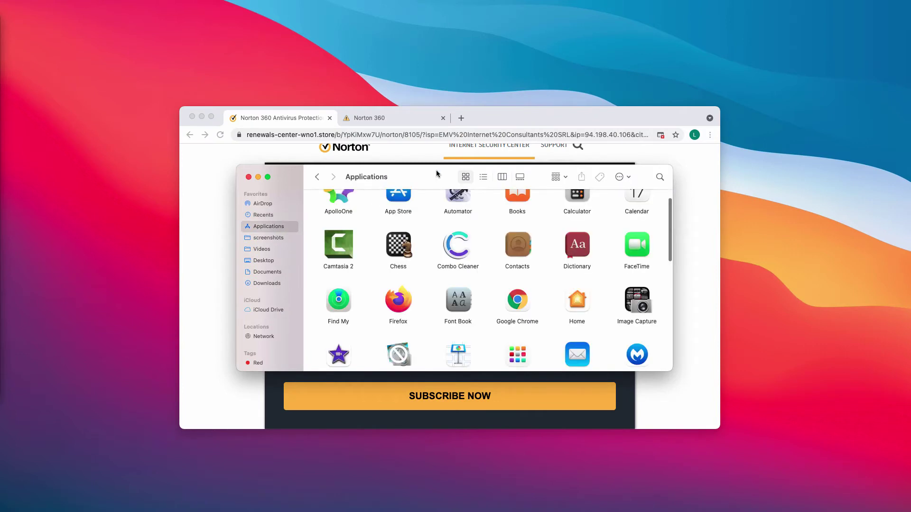
drag(437, 172, 426, 198)
drag(663, 399, 653, 413)
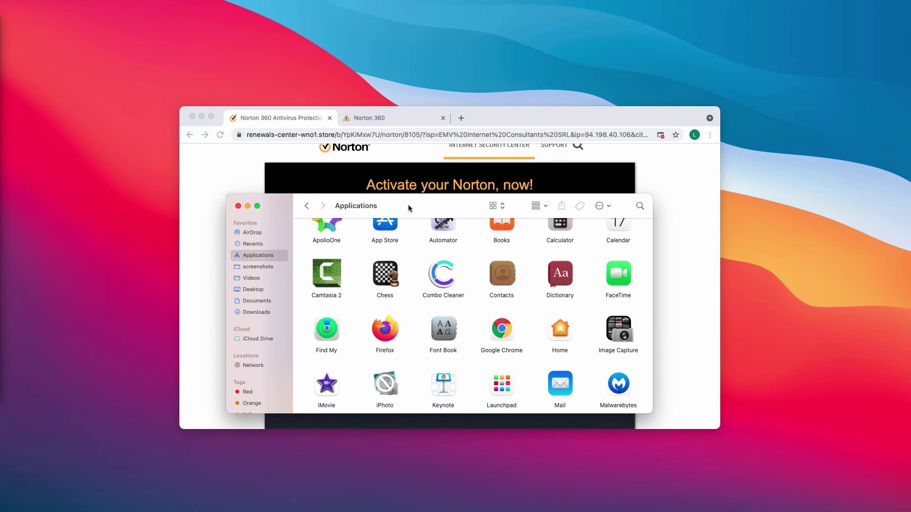
drag(411, 209, 412, 205)
scroll(542, 298, down, 15)
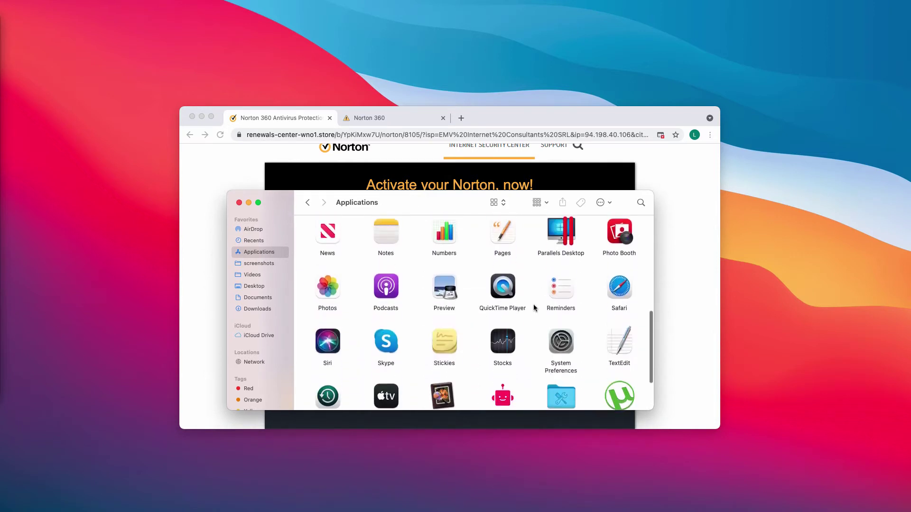
scroll(532, 313, up, 15)
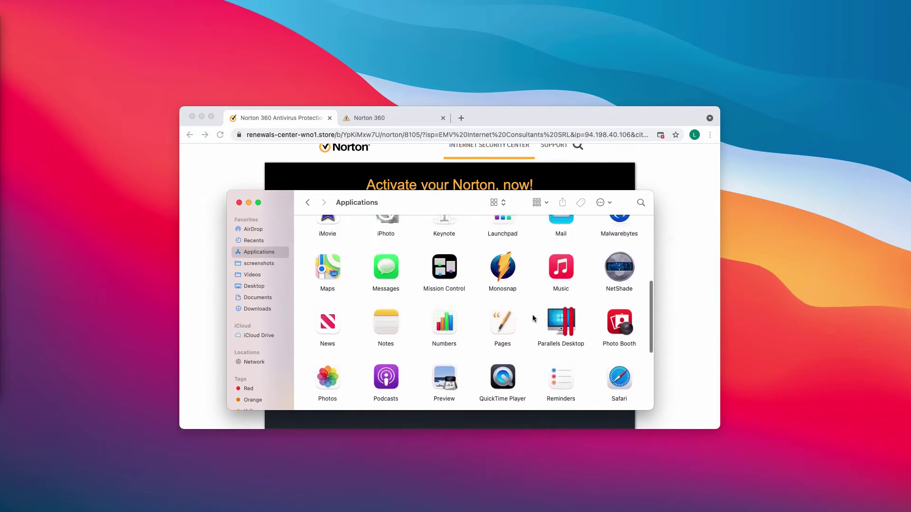
drag(406, 205, 401, 199)
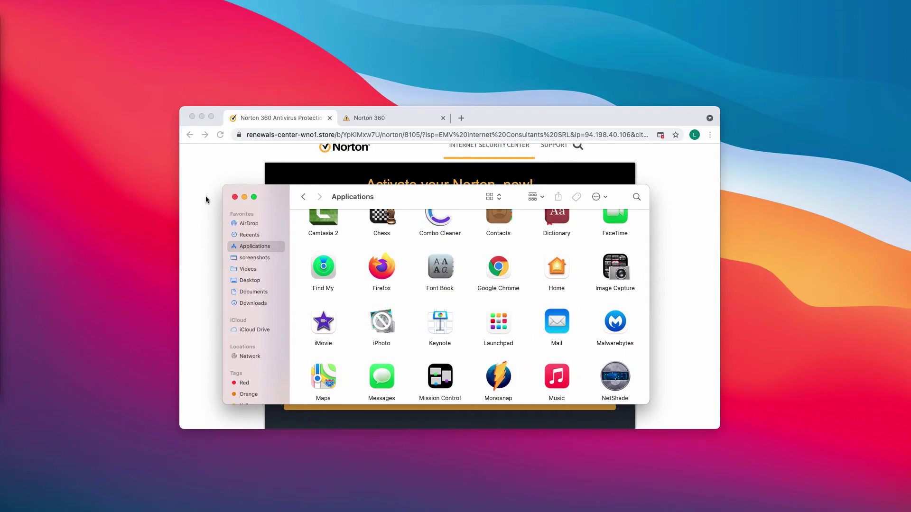
click(235, 196)
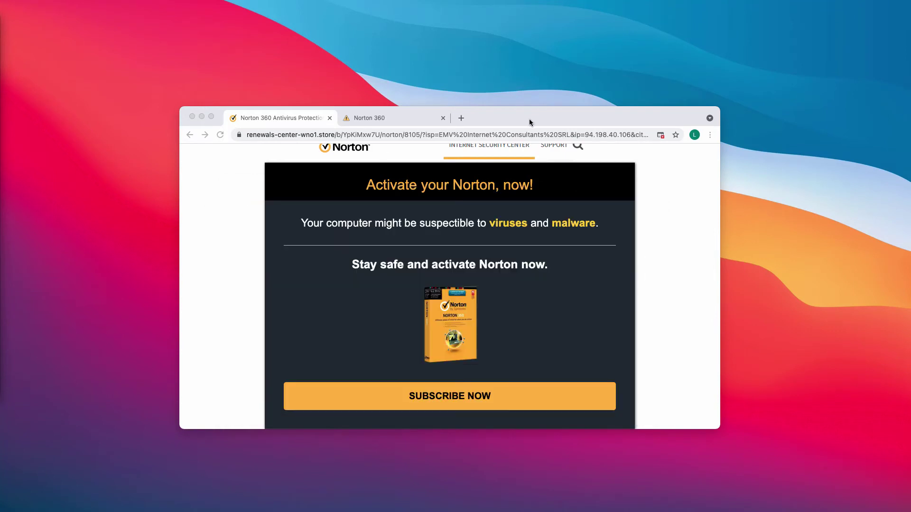
Step: Open the browser's Extensions page to check for unwanted extensions
click(711, 136)
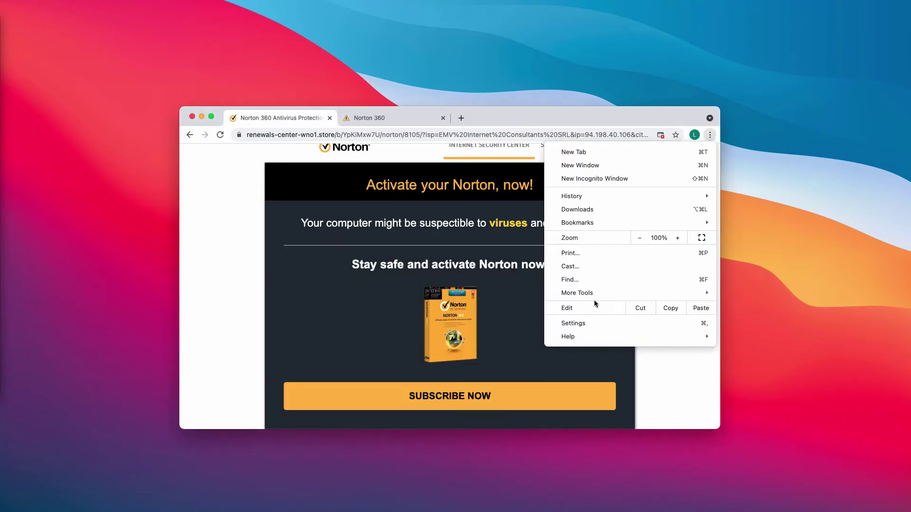
mouse_move(595, 294)
click(743, 351)
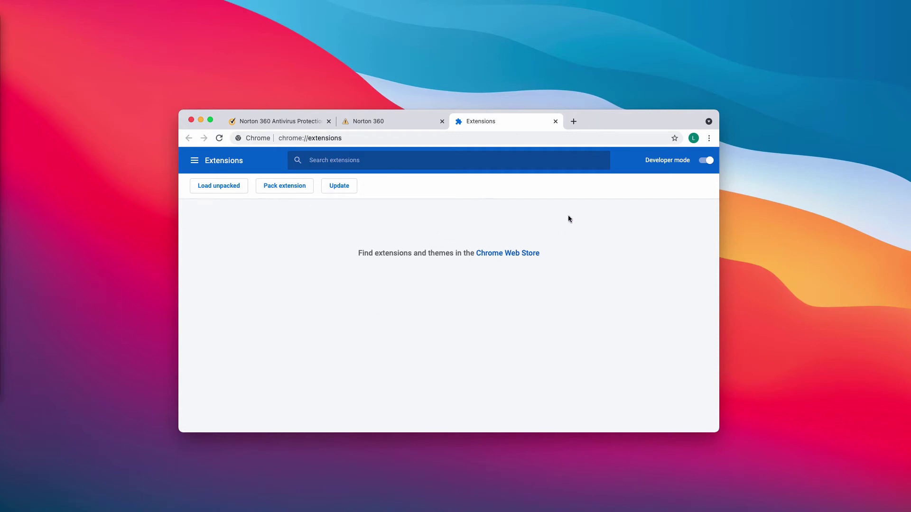
Step: Load combocleaner.com in place of the Extensions page and close both Norton 360 pages
click(378, 137)
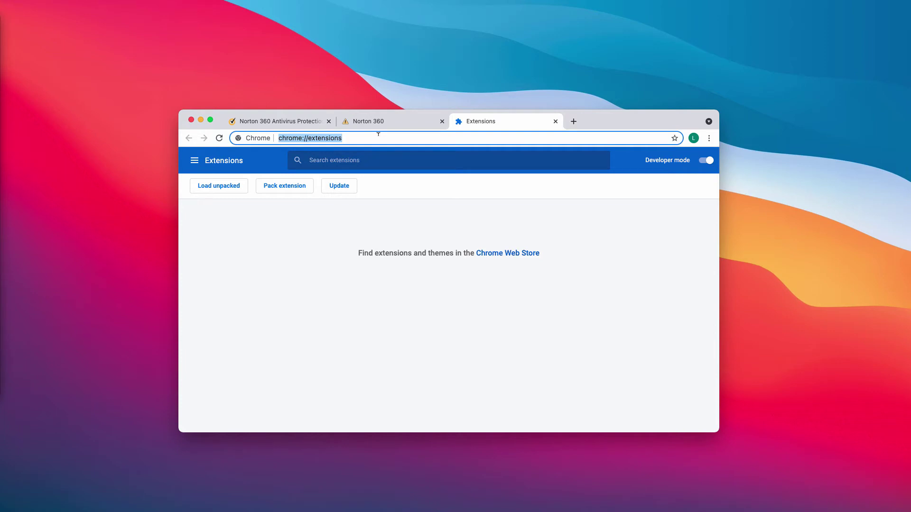
text(combocleaner.com)
key(Return)
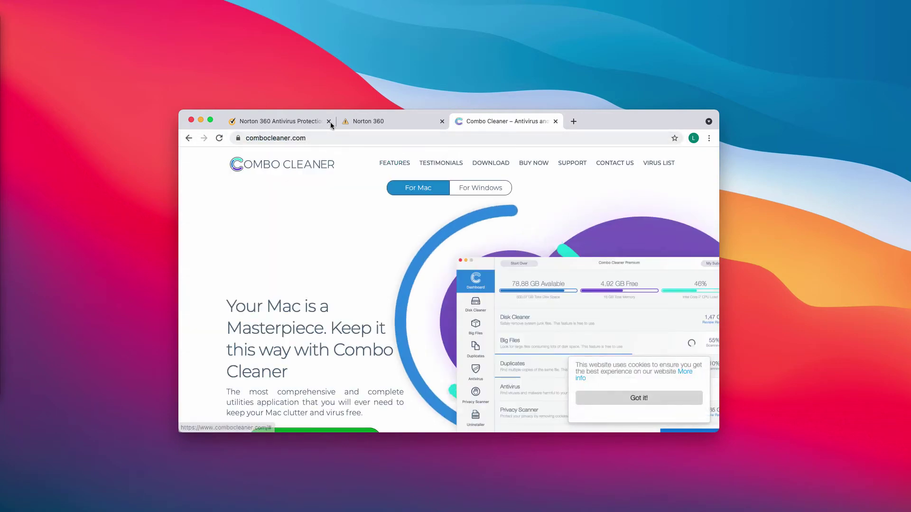
click(329, 122)
click(329, 122)
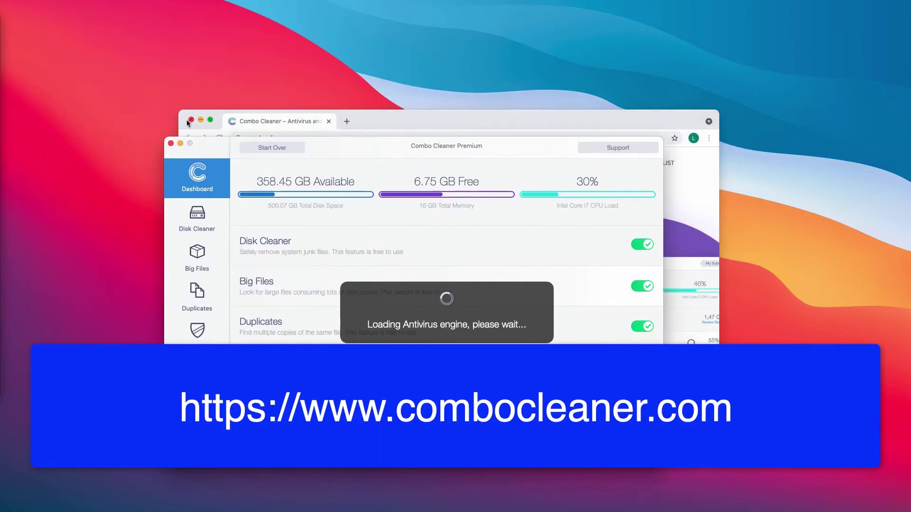
Step: Close the browser window and start a Combo Scan in Combo Cleaner with all five scan modules enabled
click(192, 119)
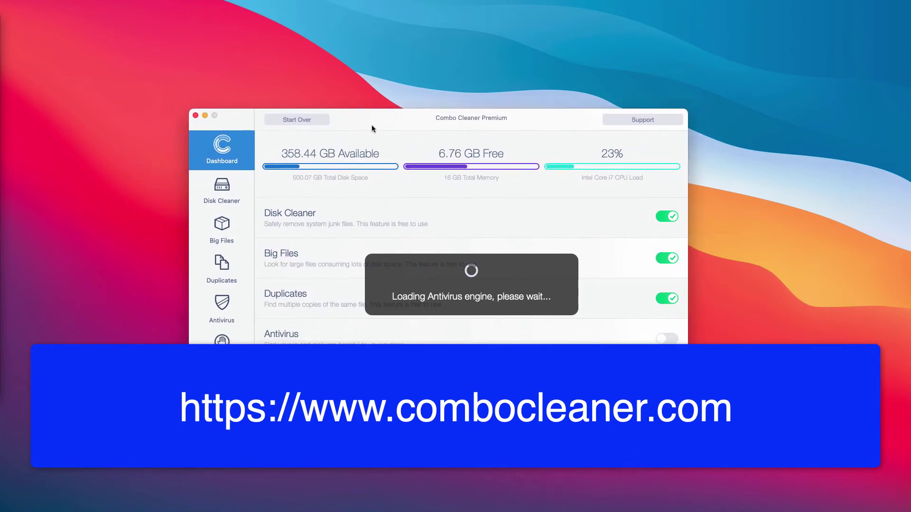
drag(372, 126, 375, 126)
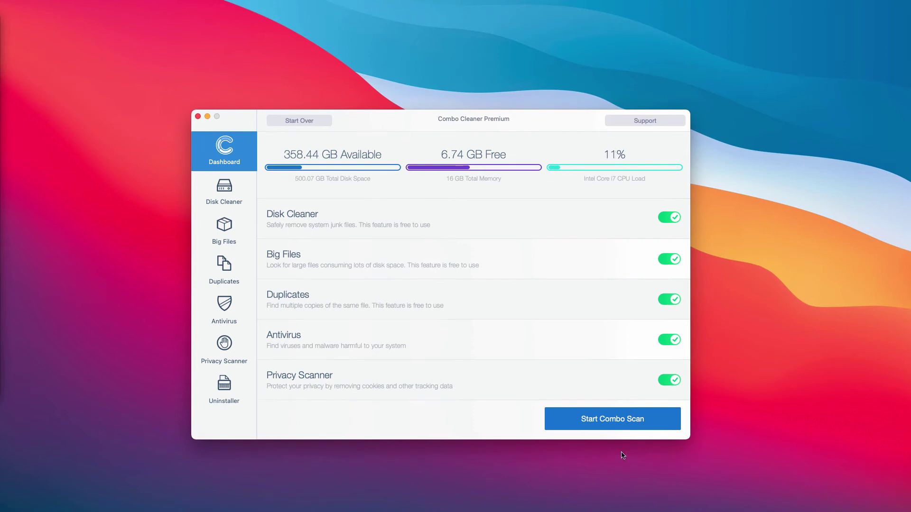
click(620, 424)
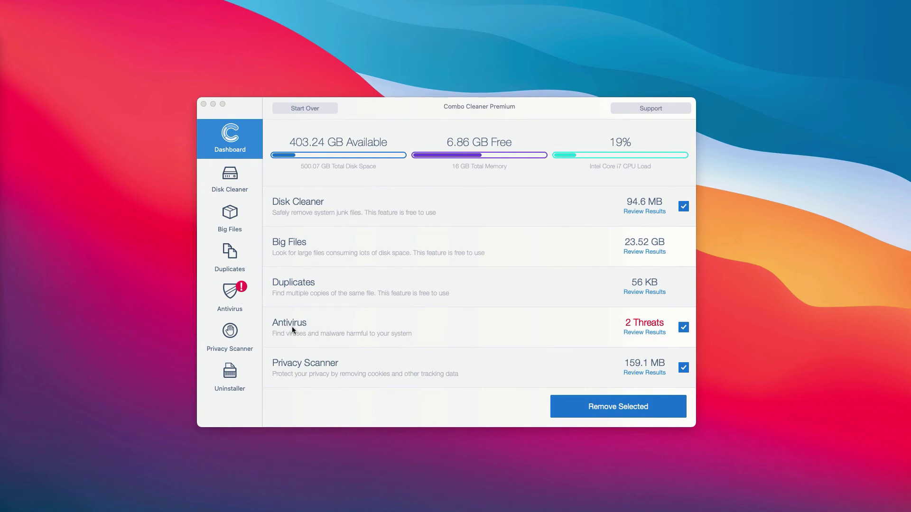
Step: Review the detected threats in the Antivirus scan results, selecting the AdobeFlashPlayer.dmg entry and clearing its selection again
click(305, 326)
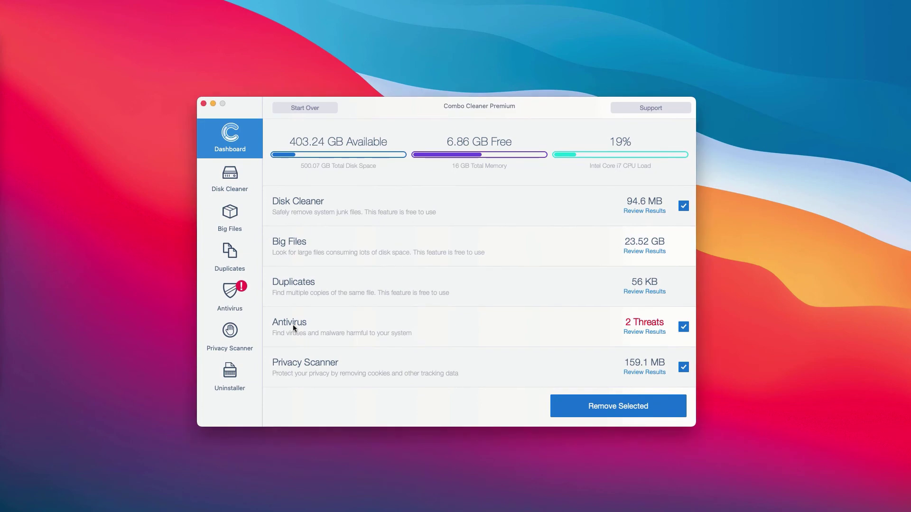
click(648, 333)
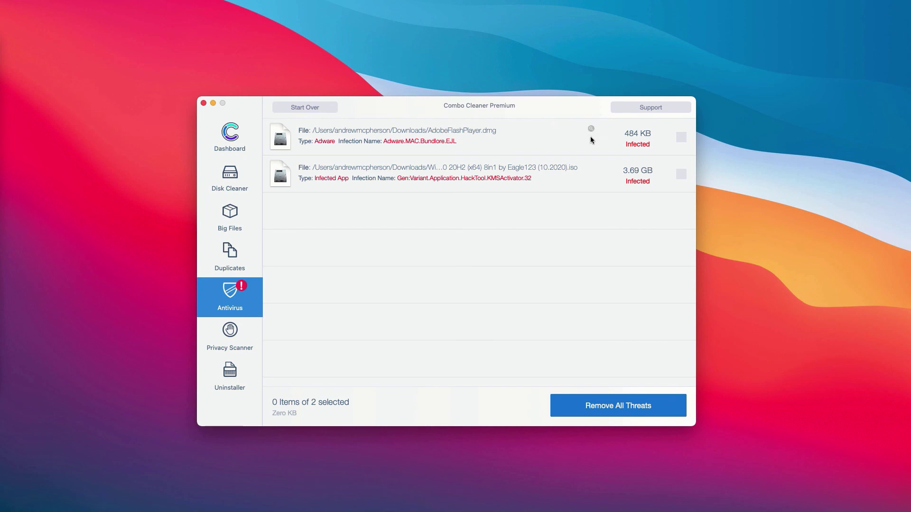
click(442, 142)
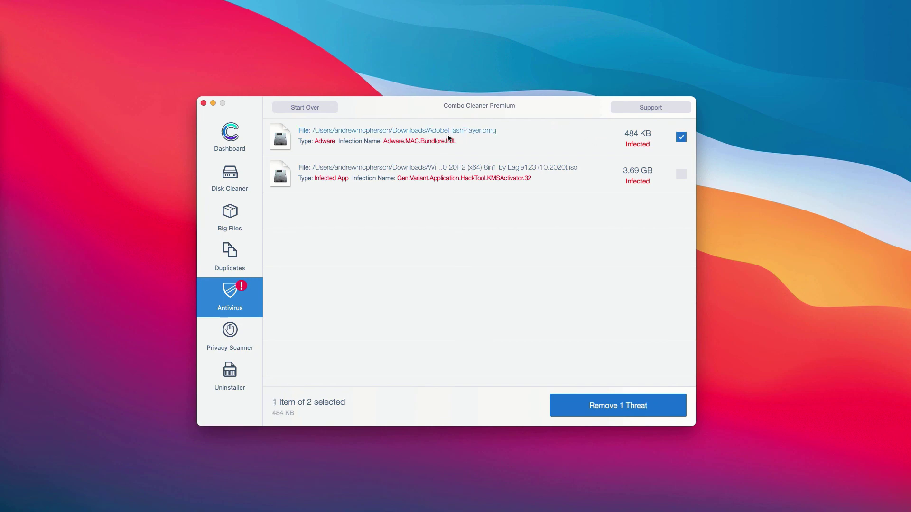
click(681, 138)
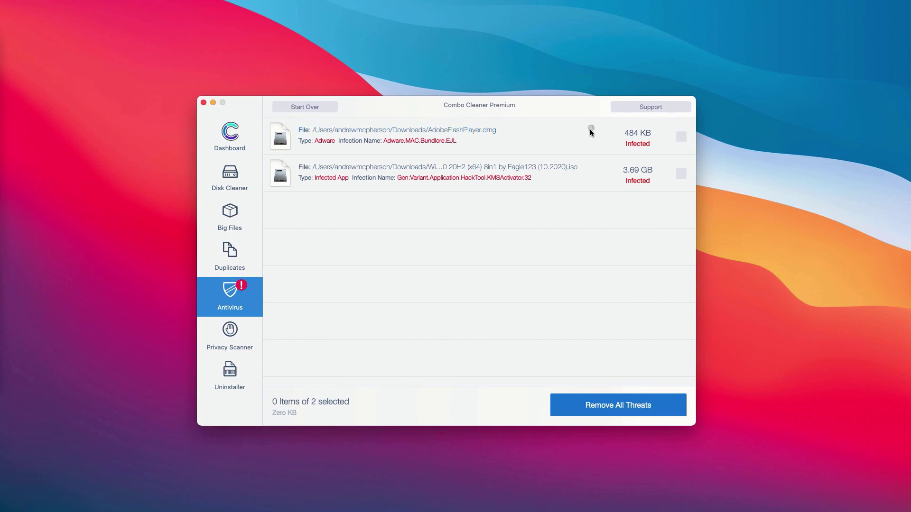
Step: Reveal the infected AdobeFlashPlayer.dmg in Finder's Downloads folder, move it to the Trash and close the Finder window
click(590, 129)
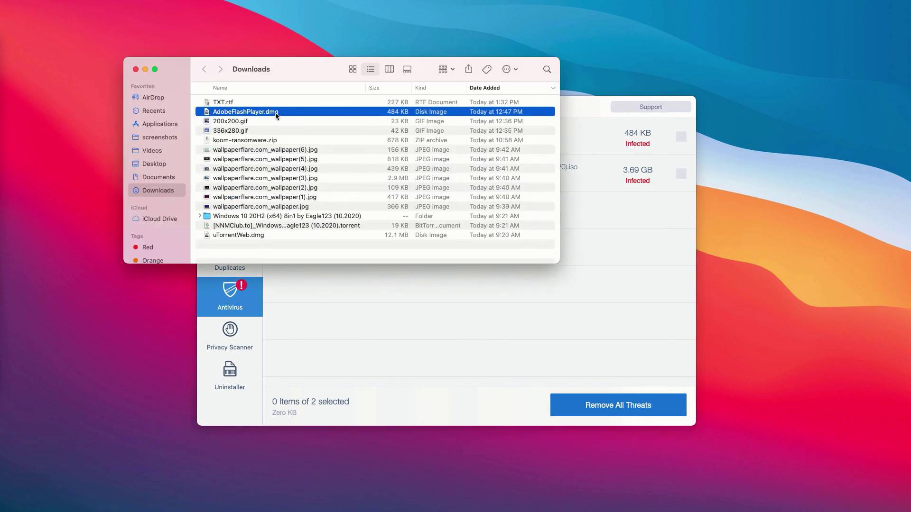
drag(277, 72, 358, 137)
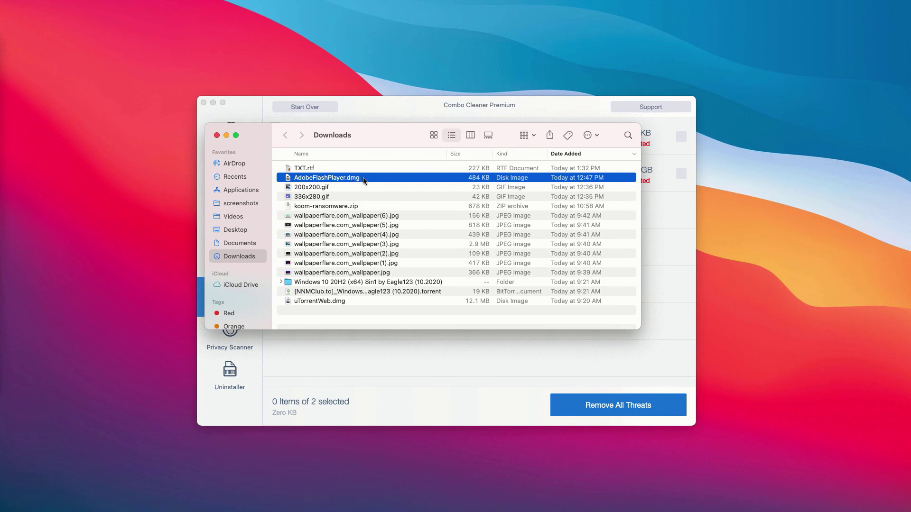
right_click(363, 178)
click(394, 210)
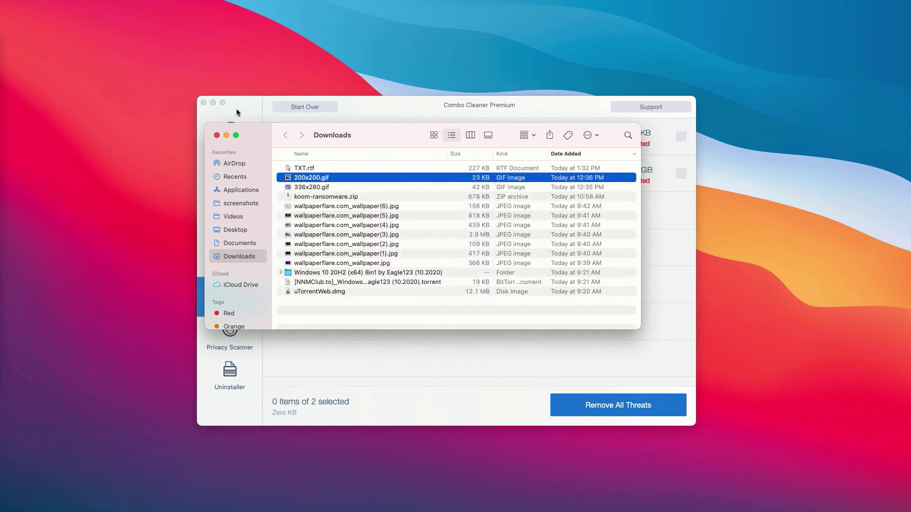
click(217, 136)
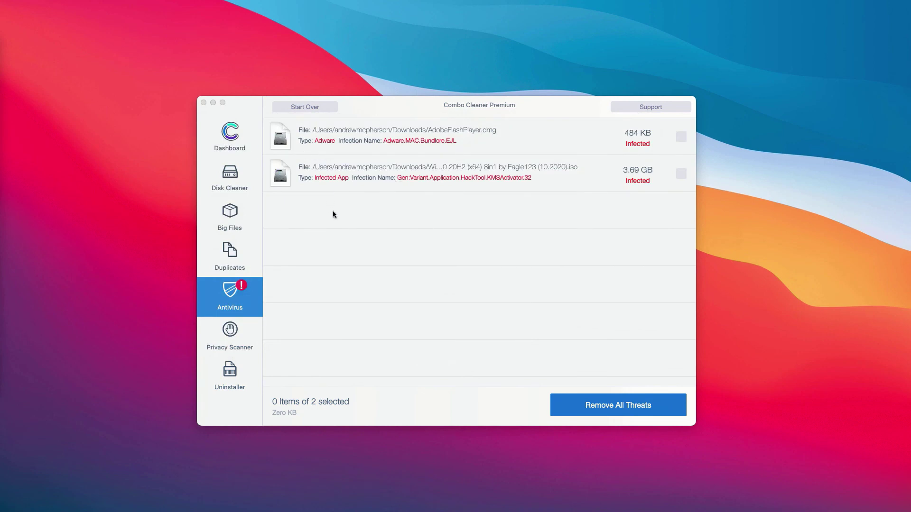